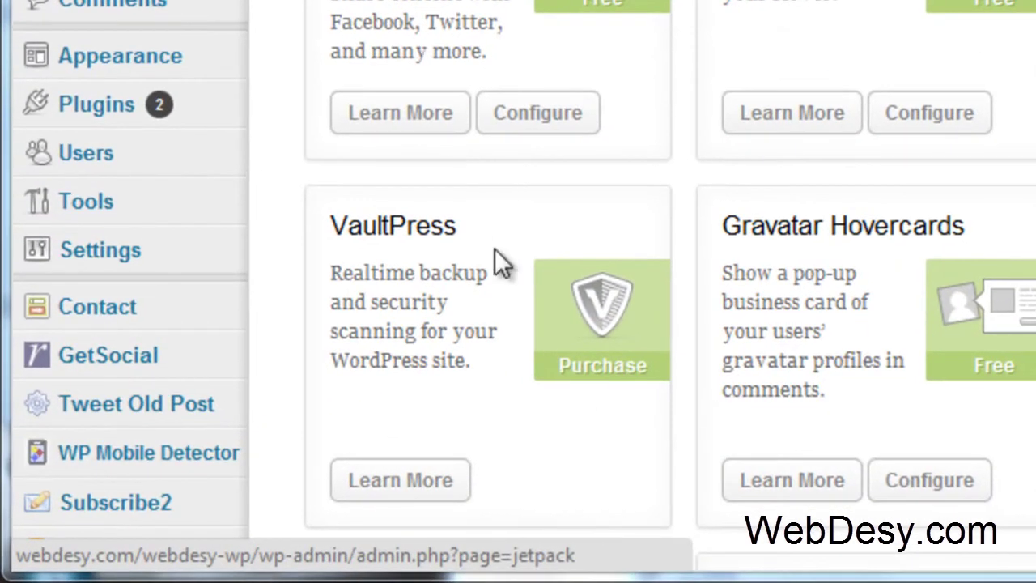
Search Add New plugins for 'Jetpack' and find Jetpack by WordPress.com 1.2.2 already installed.
mouse_move(194, 114)
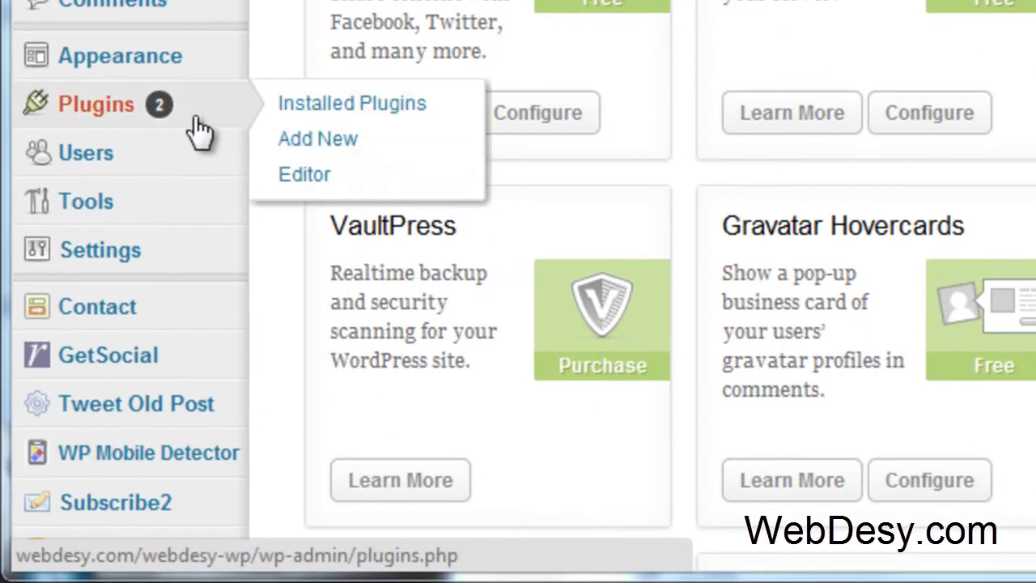
left_click(389, 148)
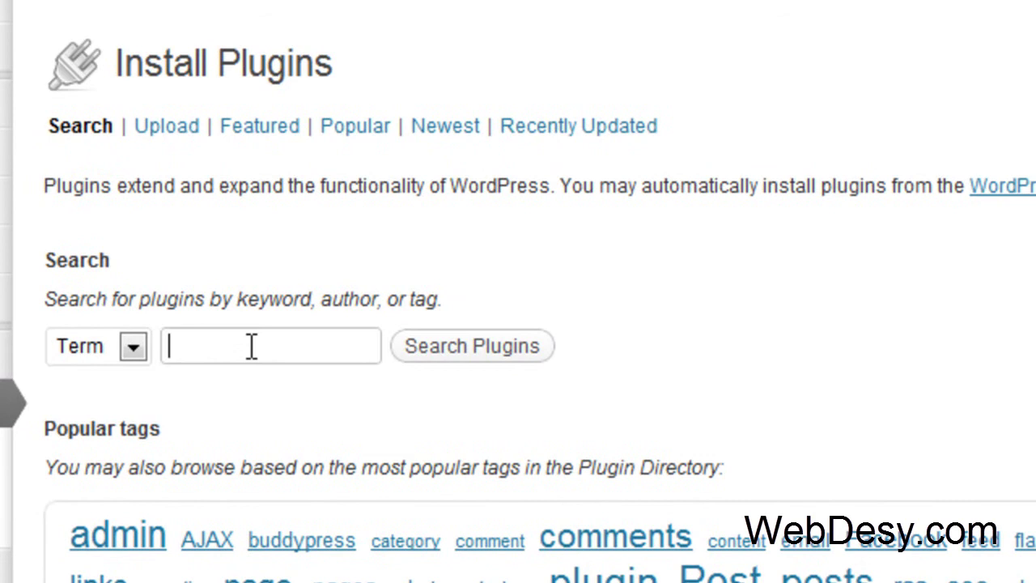
type("Jetpack")
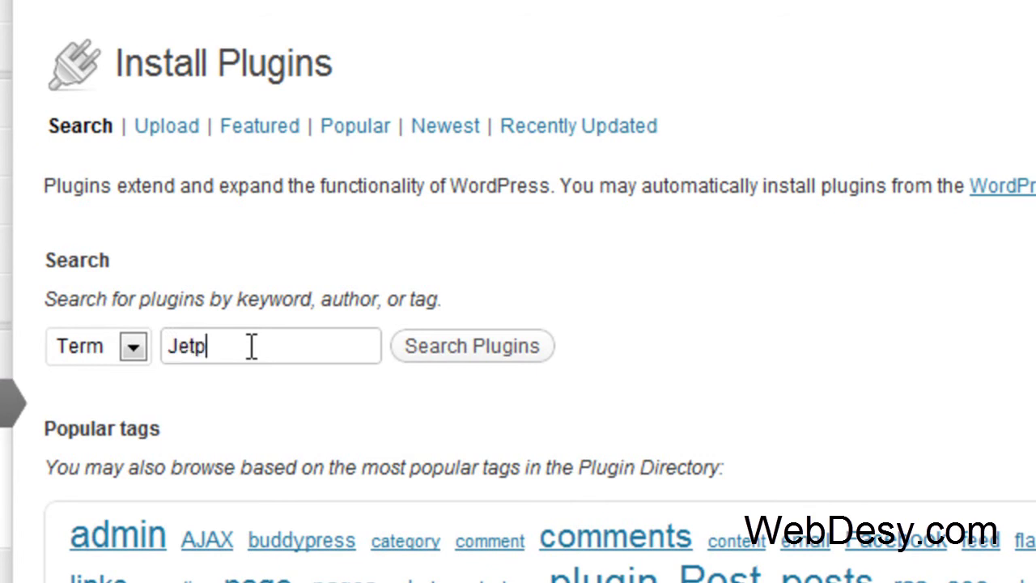
left_click(502, 351)
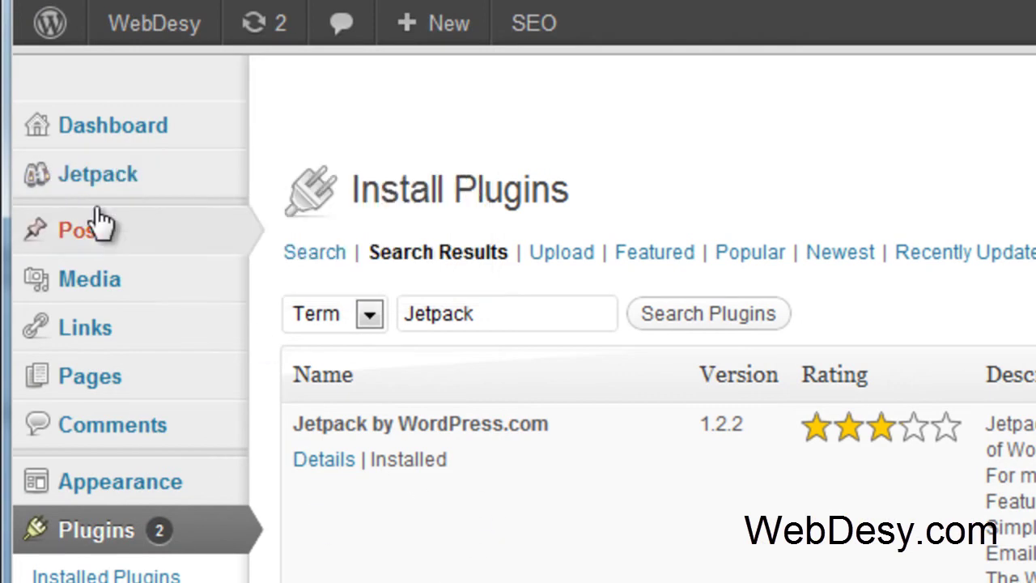
Go back to the Jetpack dashboard and scroll through cards like Sharing, Stats and VaultPress.
mouse_move(132, 169)
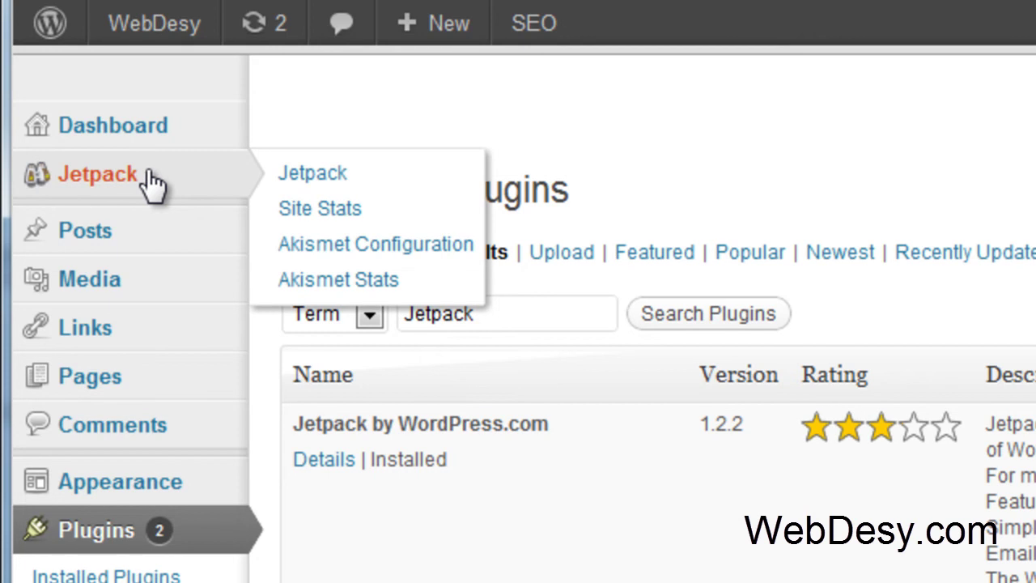
left_click(154, 182)
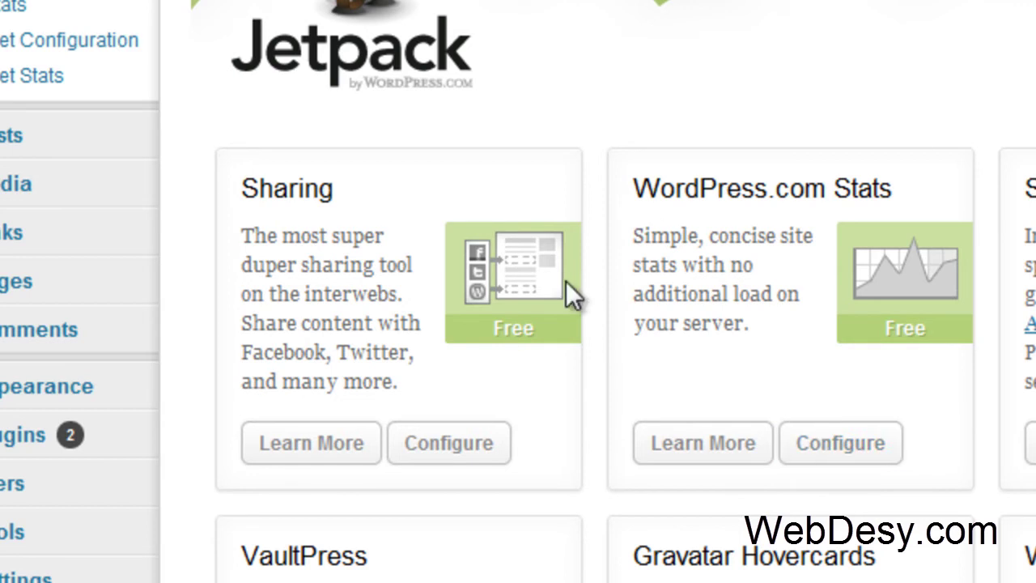
scroll(518, 291, "down", 6)
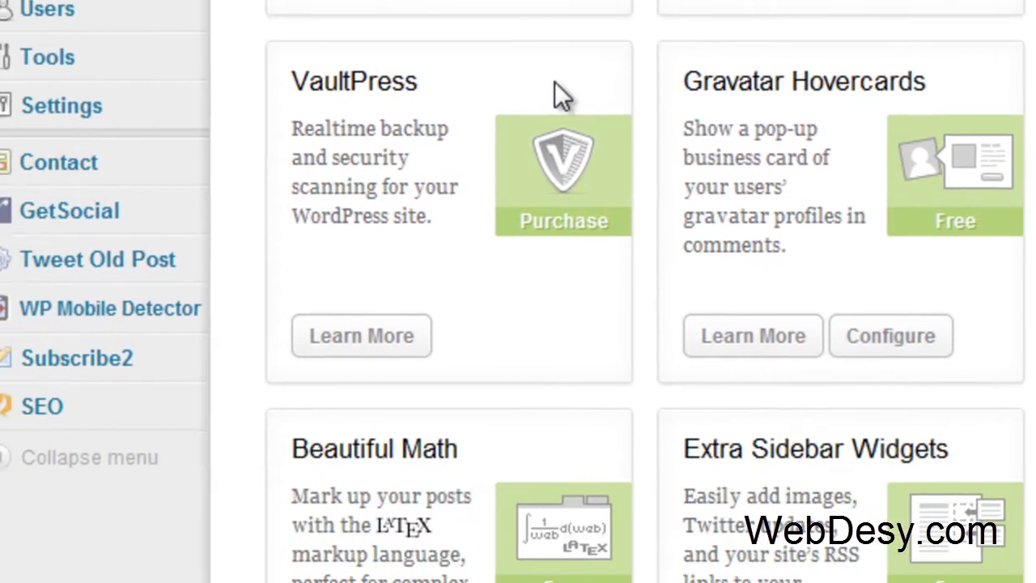
mouse_move(76, 119)
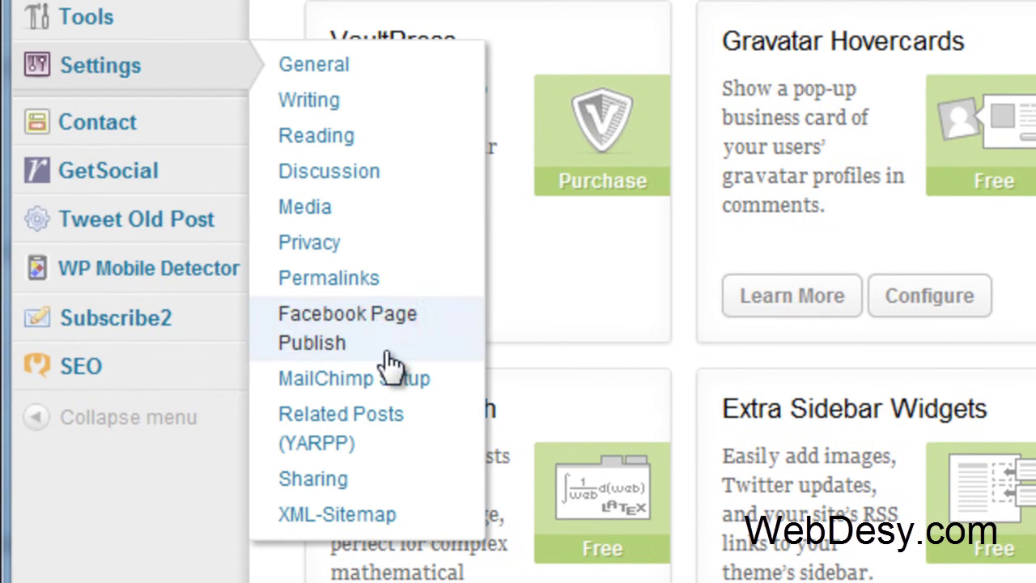
Drag Email, Digg and LinkedIn into Enabled Services and show sharing buttons on posts.
left_click(391, 486)
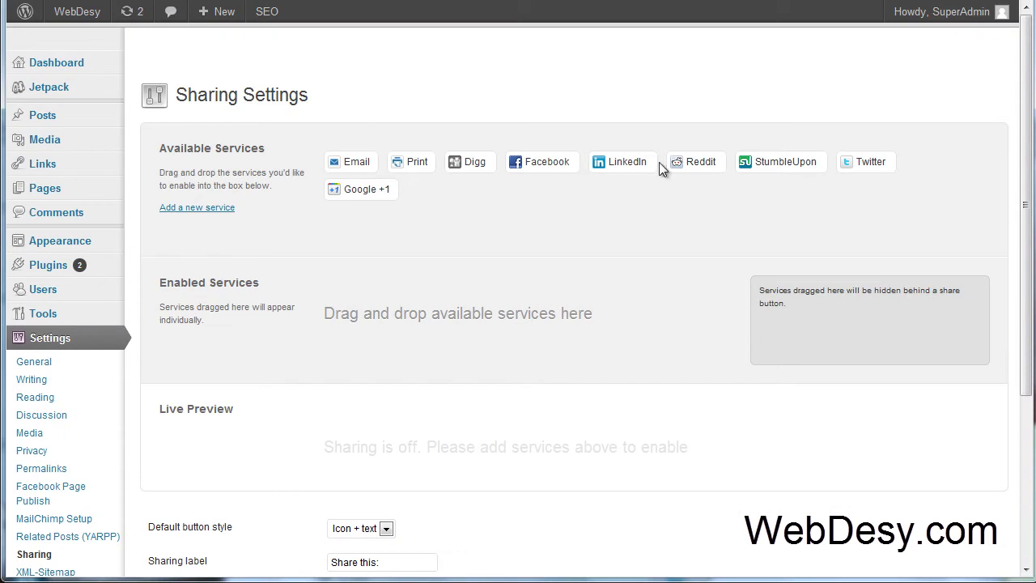
left_click_drag(362, 164, 393, 342)
left_click_drag(397, 160, 414, 298)
left_click_drag(496, 161, 504, 297)
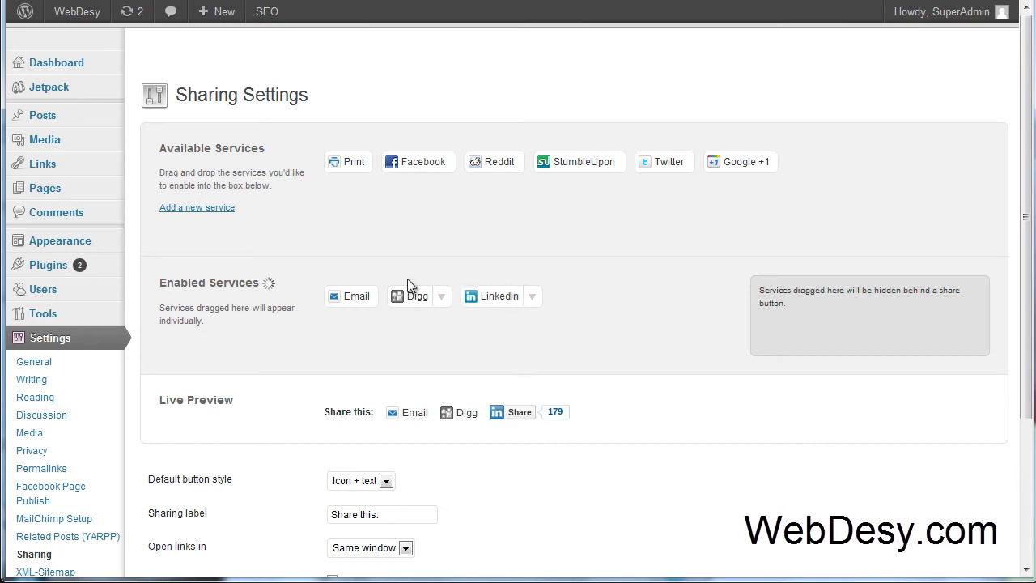
left_click_drag(1029, 136, 1033, 283)
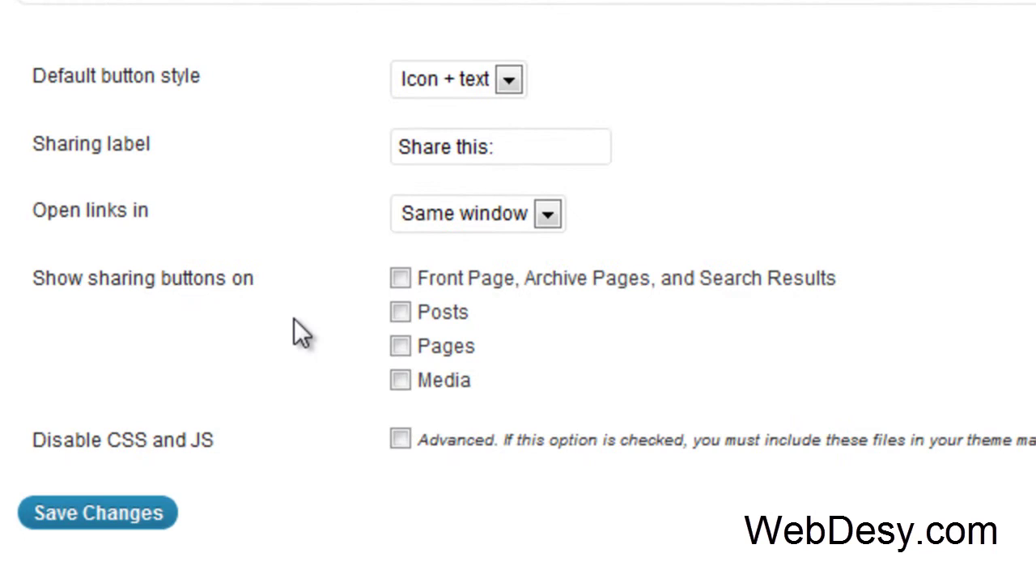
left_click(400, 314)
Save the sharing settings and scroll to a post's end to check the Email, Digg and LinkedIn buttons.
left_click(97, 513)
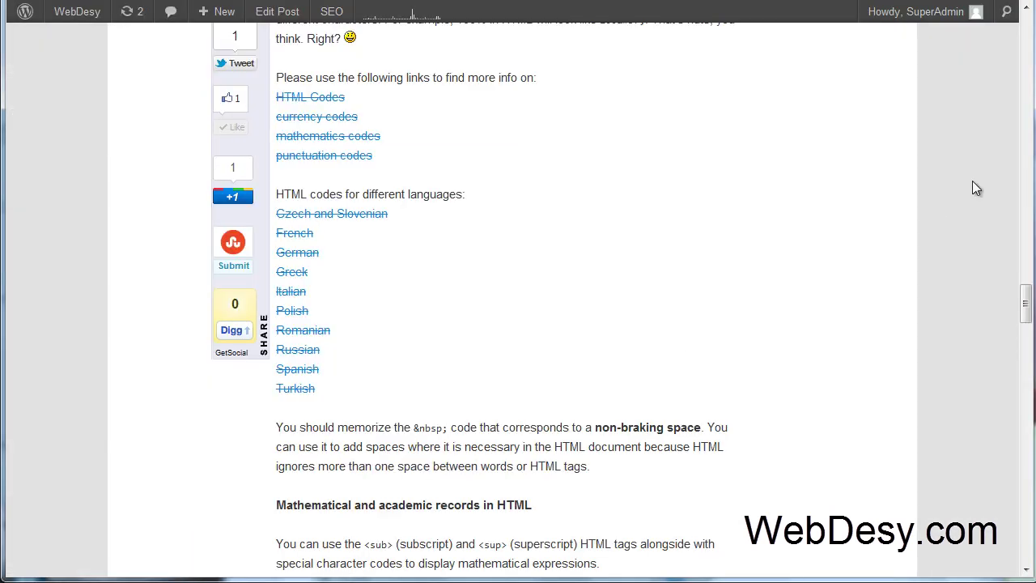
scroll(682, 126, "up", 3)
scroll(607, 121, "down", 4)
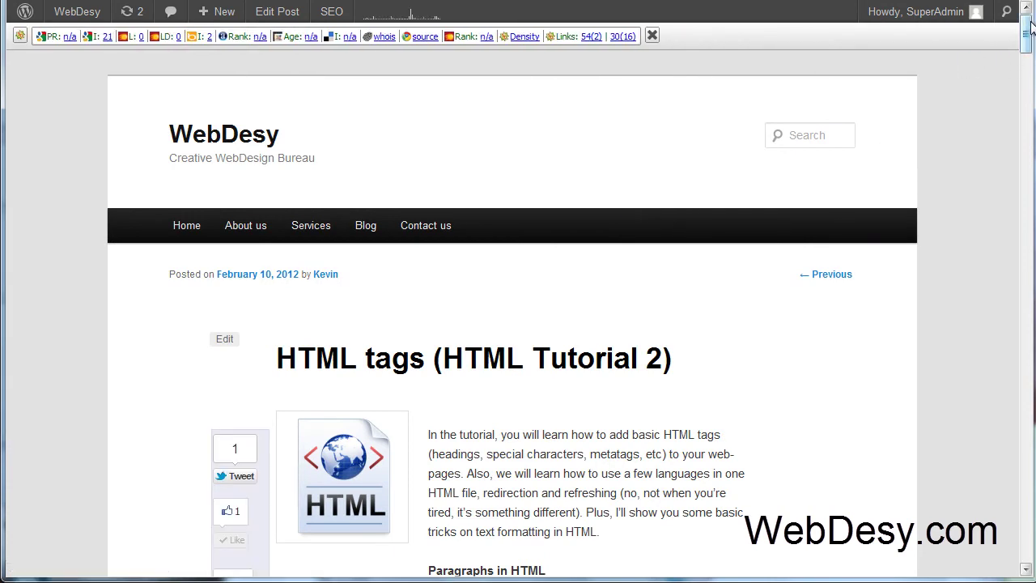
left_click_drag(1030, 27, 1030, 267)
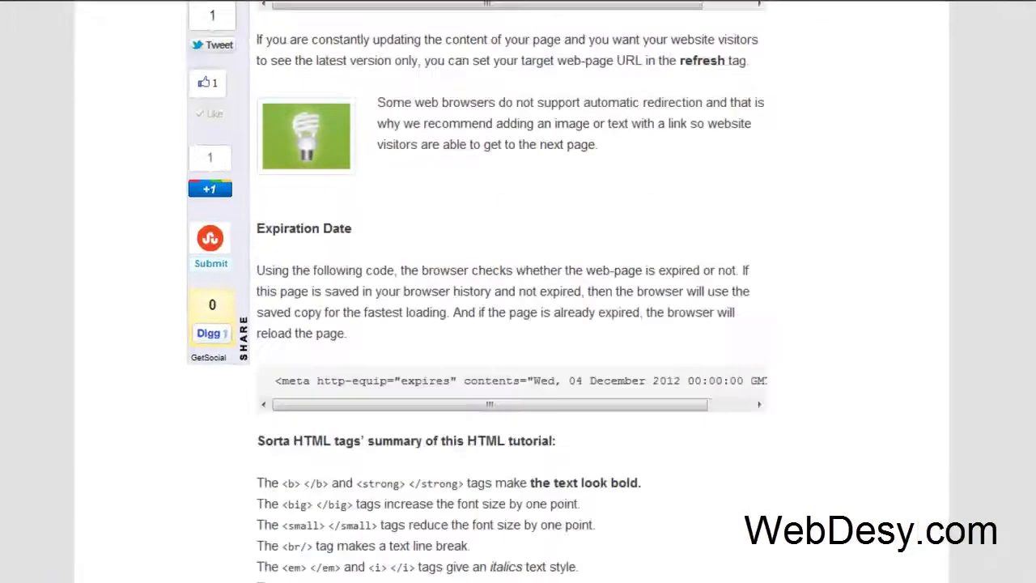
scroll(518, 291, "down", 5)
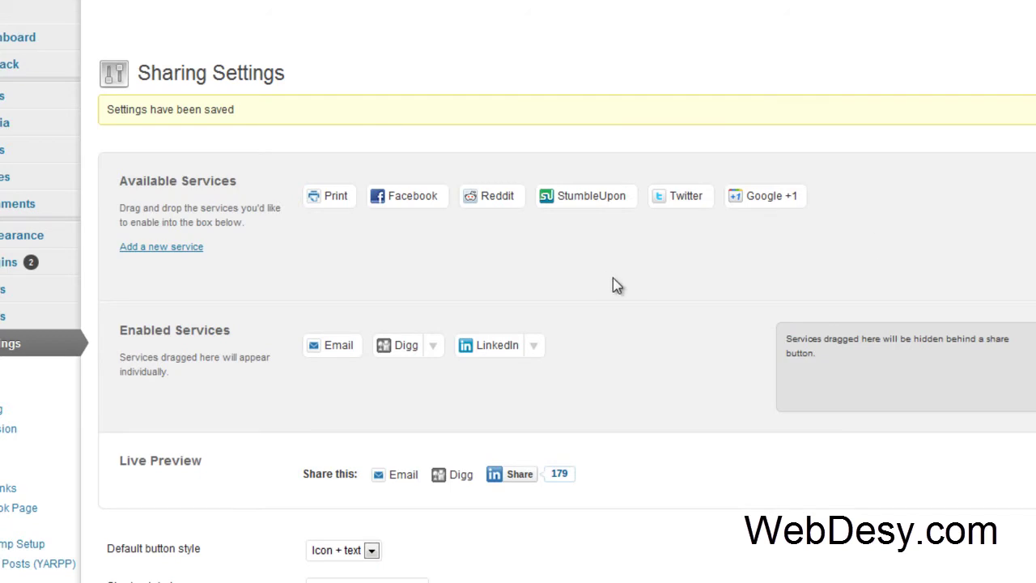
scroll(613, 279, "down", 3)
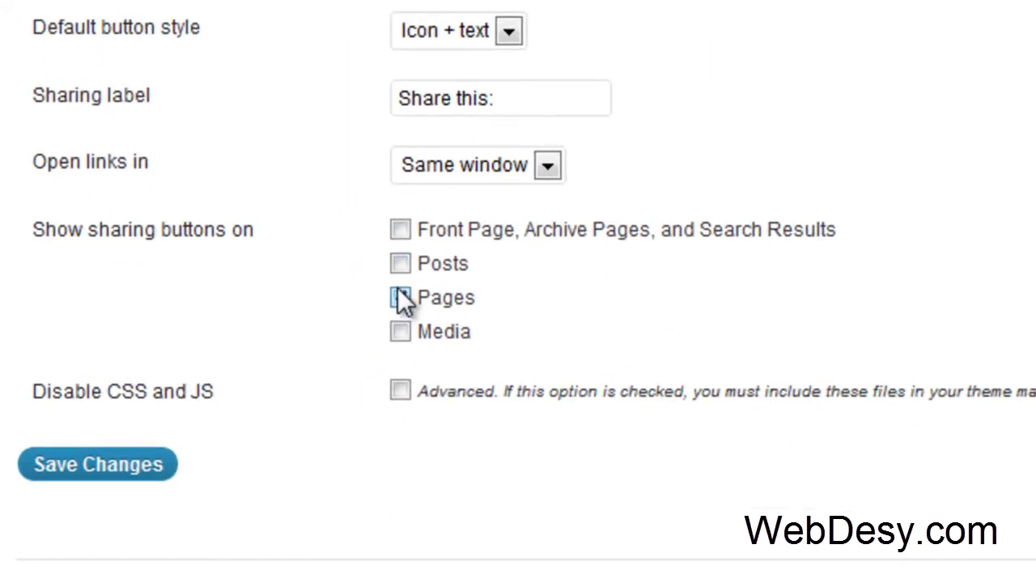
Save the Email, Digg and LinkedIn sharing settings again, then go to Jetpack Site Stats.
left_click(132, 462)
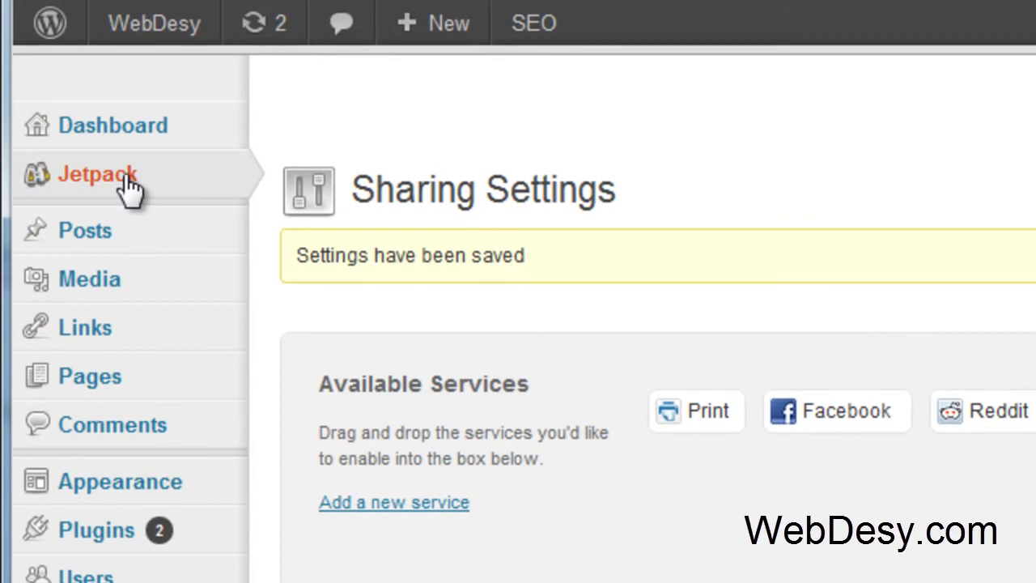
mouse_move(65, 65)
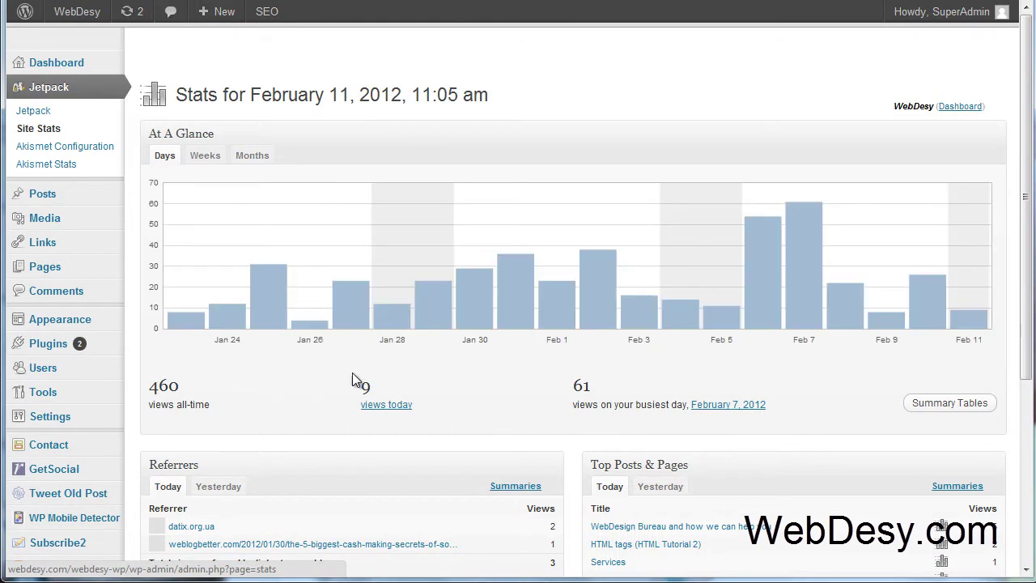
Leave the Site Stats chart and return to the Jetpack modules dashboard.
left_click_drag(1024, 201, 1023, 166)
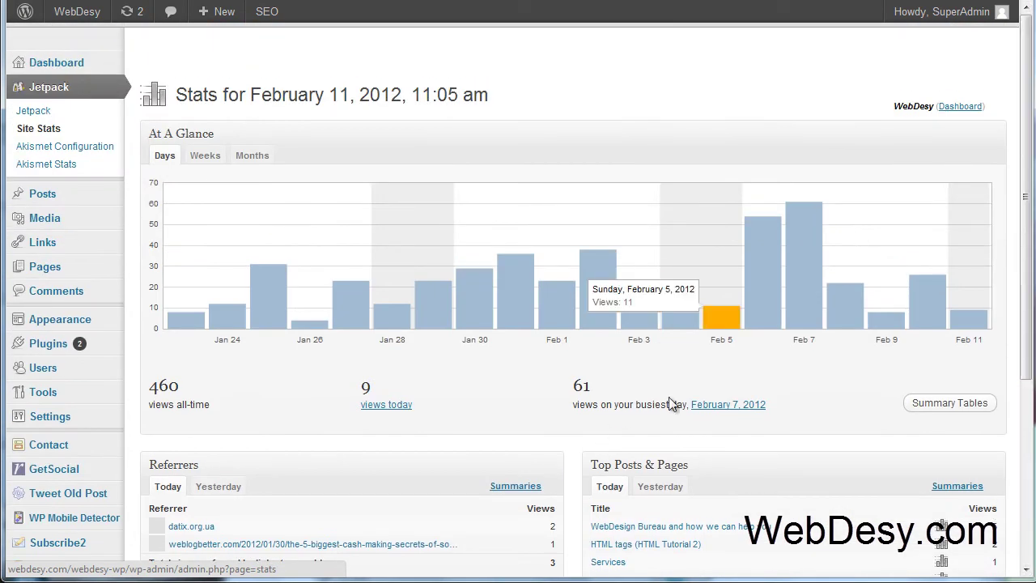
mouse_move(659, 285)
mouse_move(853, 295)
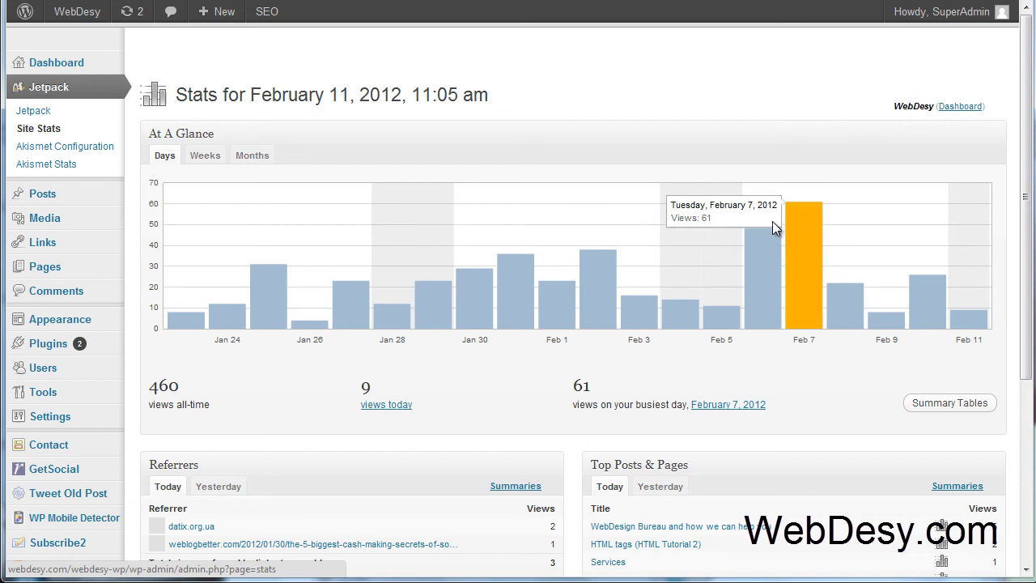
mouse_move(46, 61)
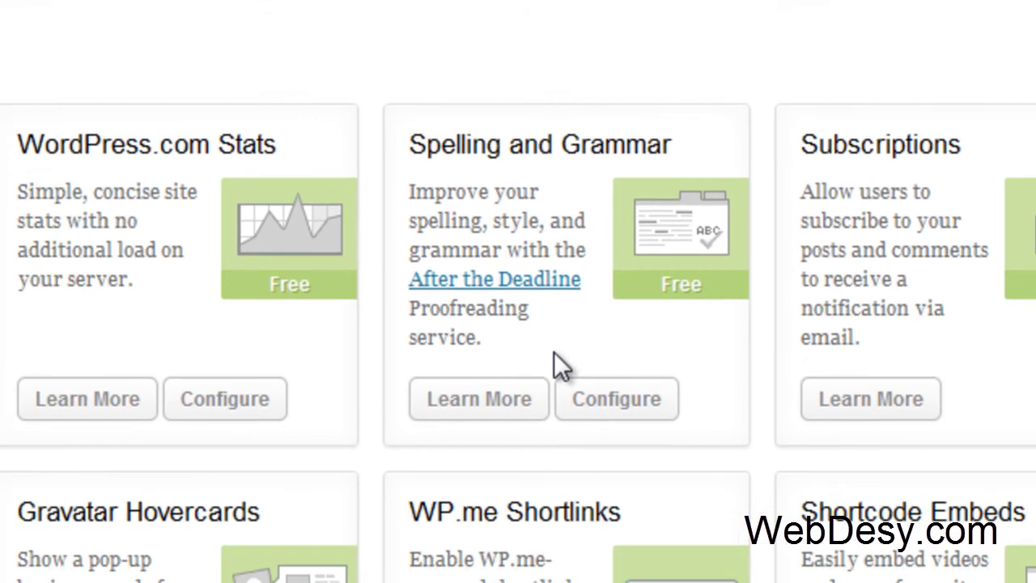
Expand the Spelling and Grammar card's Learn More panel about After the Deadline proofreading.
left_click(389, 437)
scroll(932, 234, "down", 3)
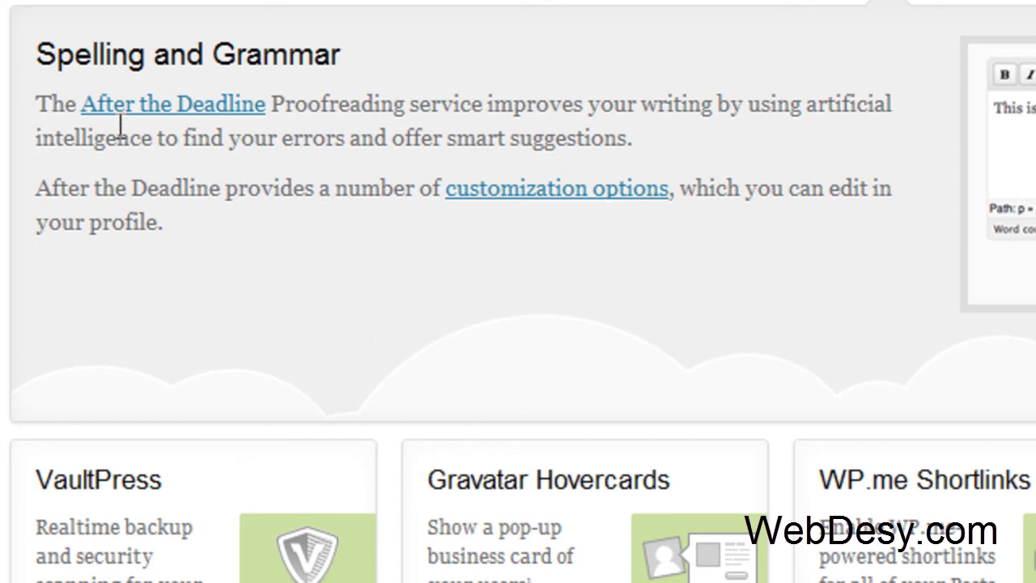
Visit the After the Deadline website and browse its page before returning to Jetpack.
left_click(214, 117)
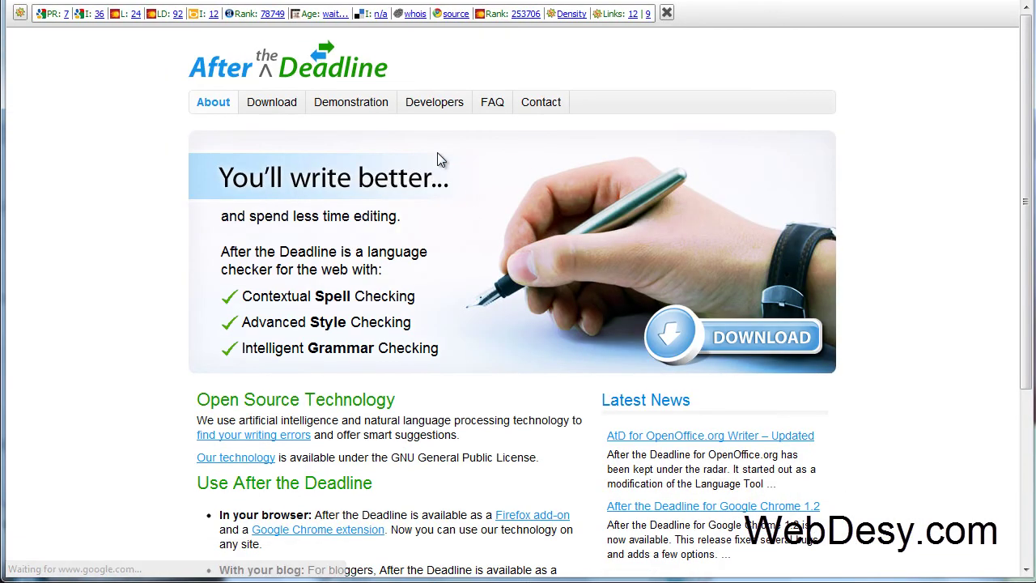
mouse_move(1027, 152)
left_mouse_down()
mouse_move(1033, 324)
mouse_move(1028, 162)
left_mouse_up()
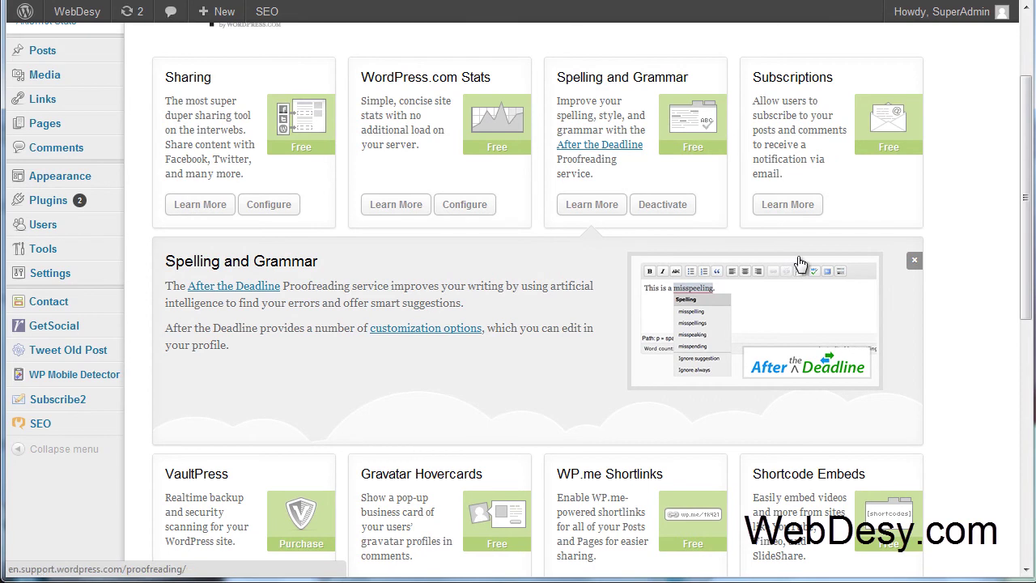
Close the Spelling and Grammar panel, then open and close the VaultPress description.
left_click(914, 260)
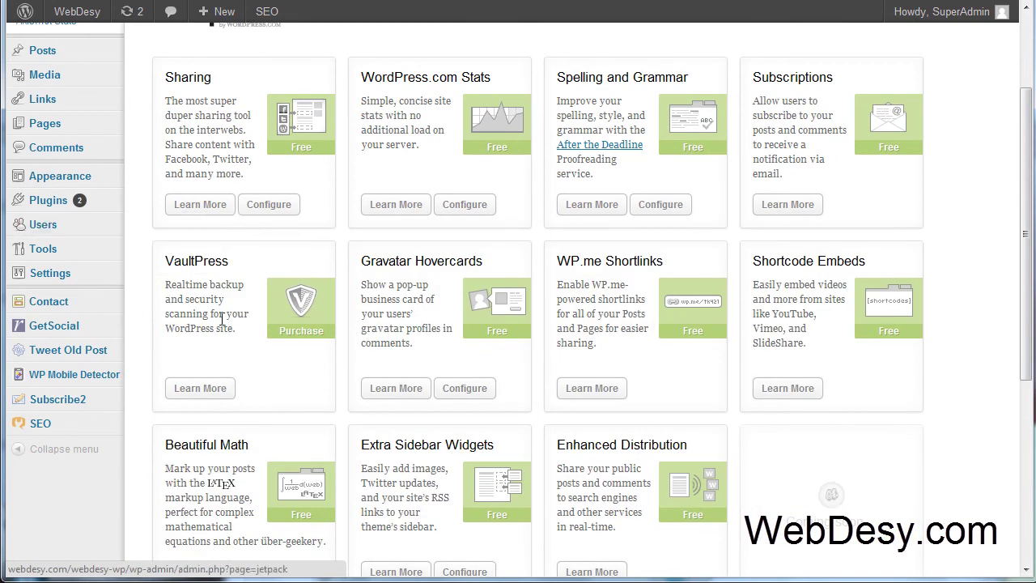
left_click(203, 387)
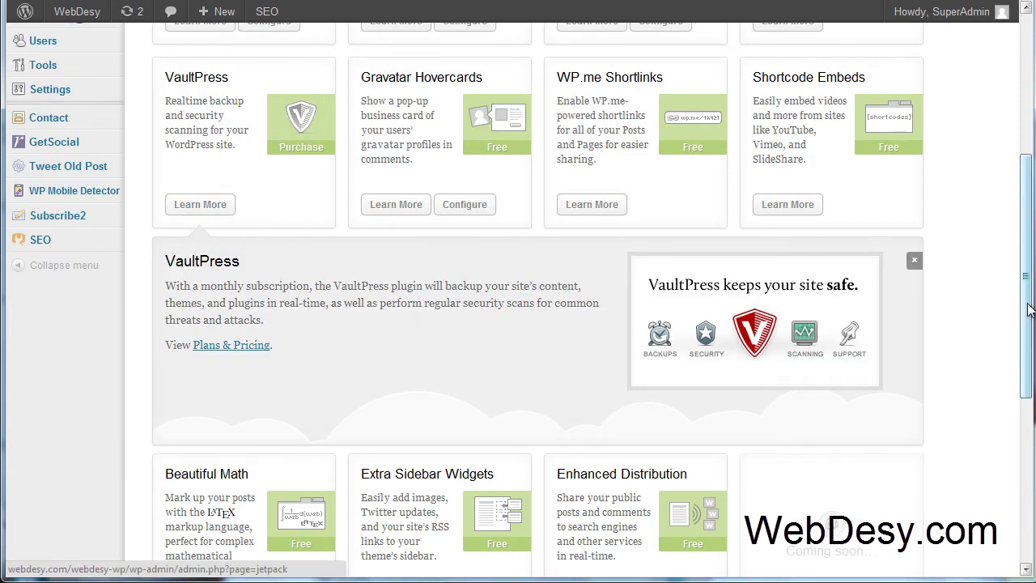
mouse_move(1026, 311)
left_mouse_down()
mouse_move(1032, 194)
mouse_move(1032, 311)
left_mouse_up()
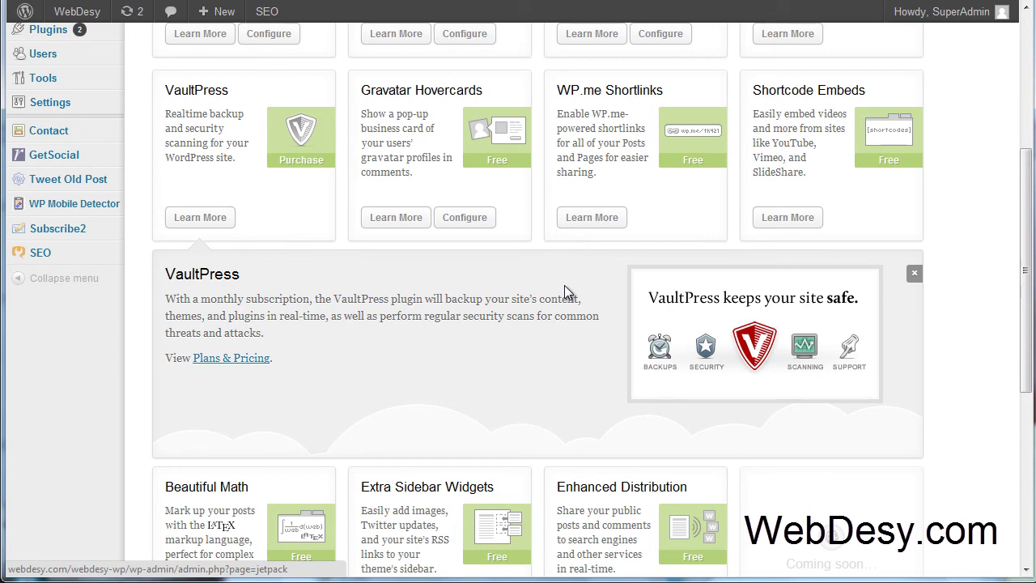
left_click(914, 273)
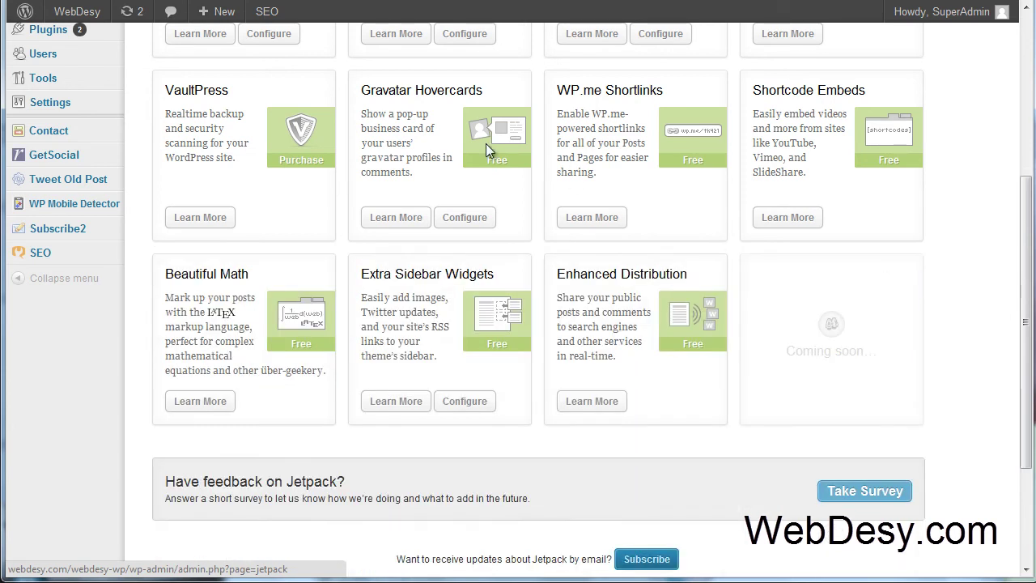
left_click(396, 218)
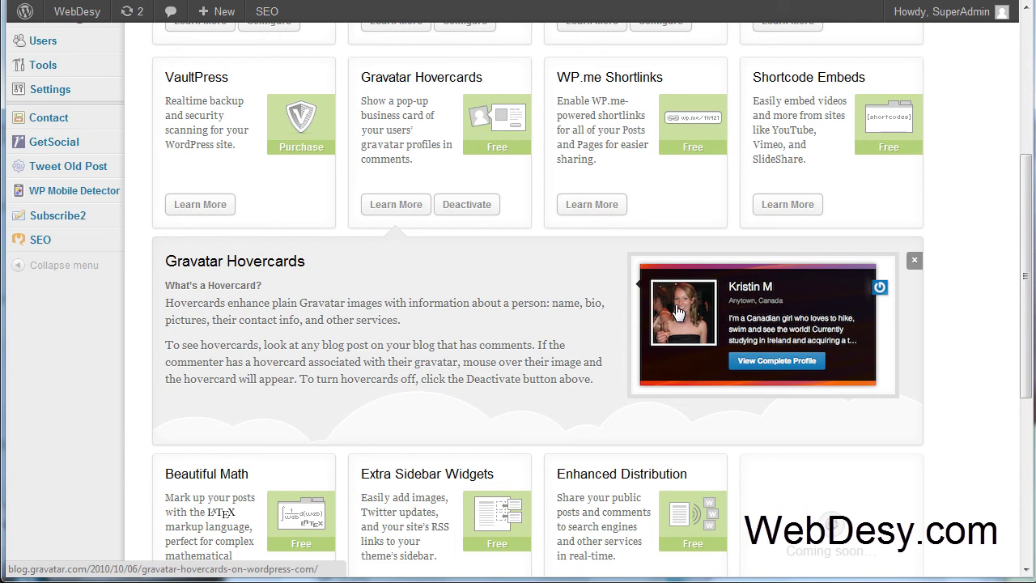
left_click(915, 260)
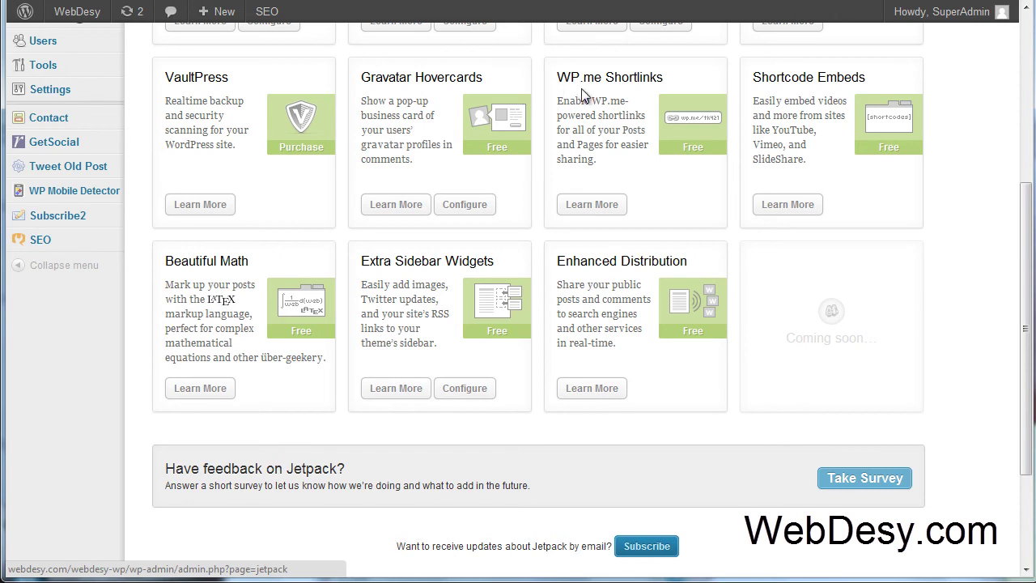
left_click(599, 212)
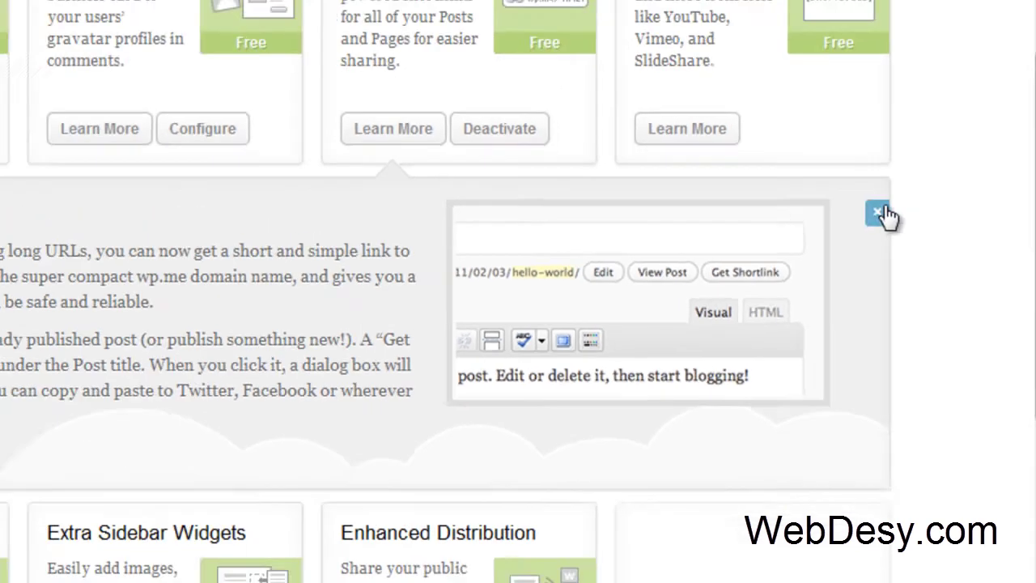
left_click(840, 163)
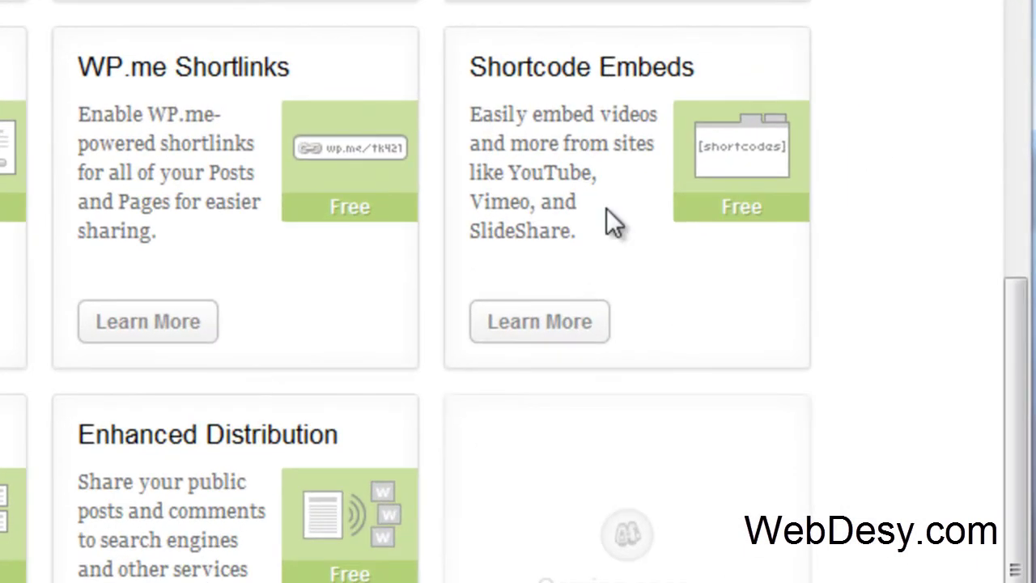
left_click(544, 323)
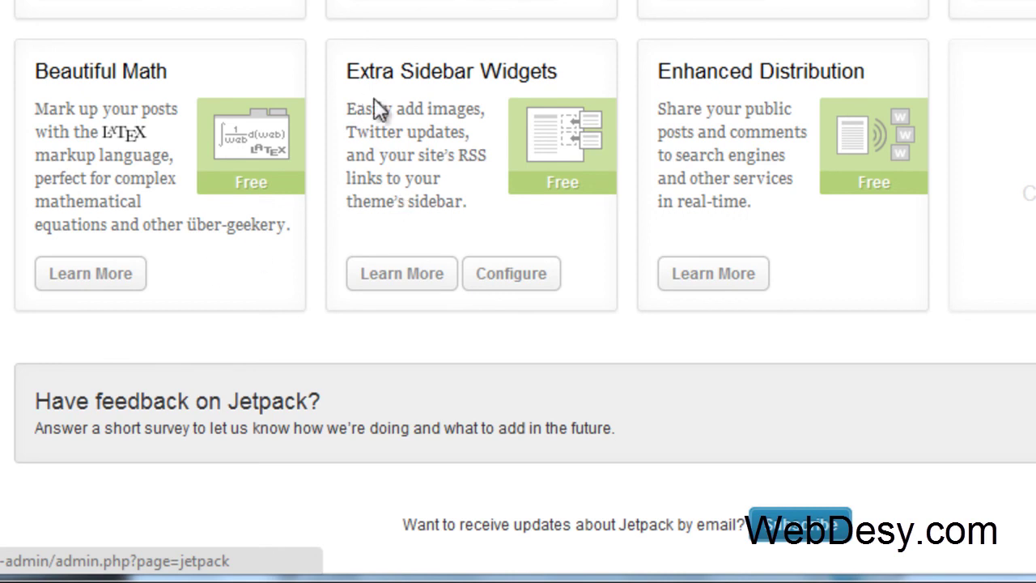
left_click(435, 273)
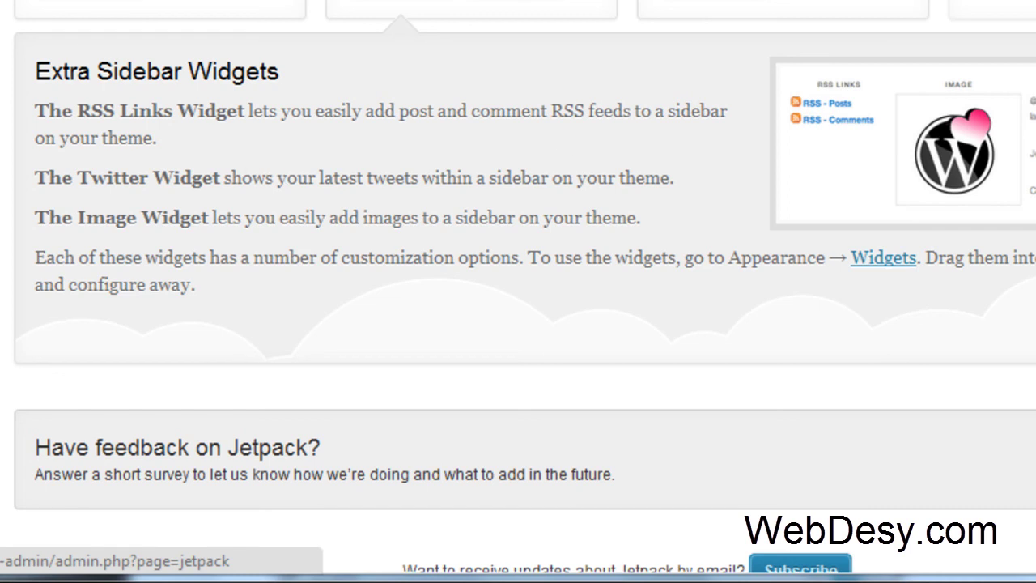
scroll(518, 291, "down", 4)
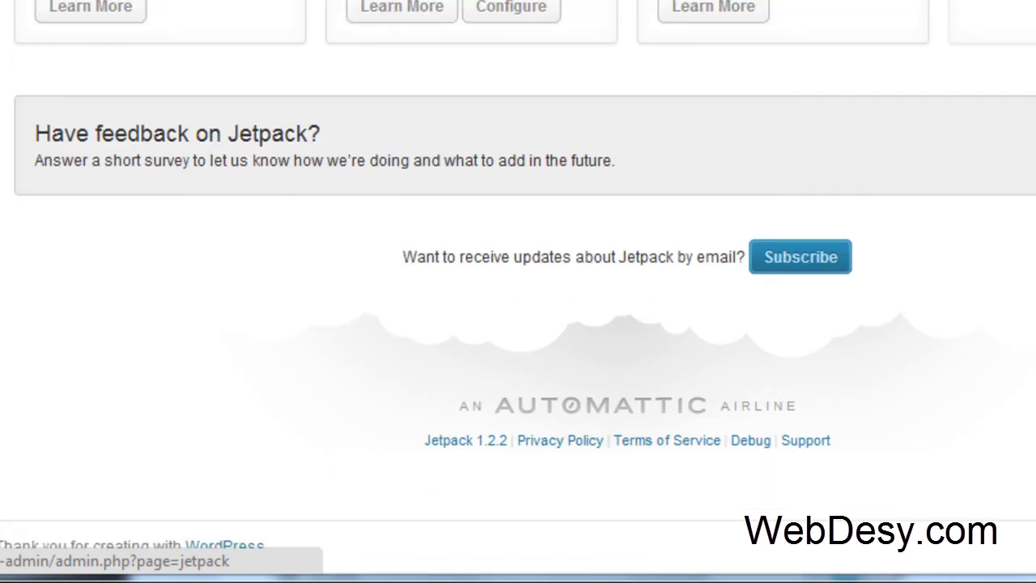
scroll(518, 292, "up", 5)
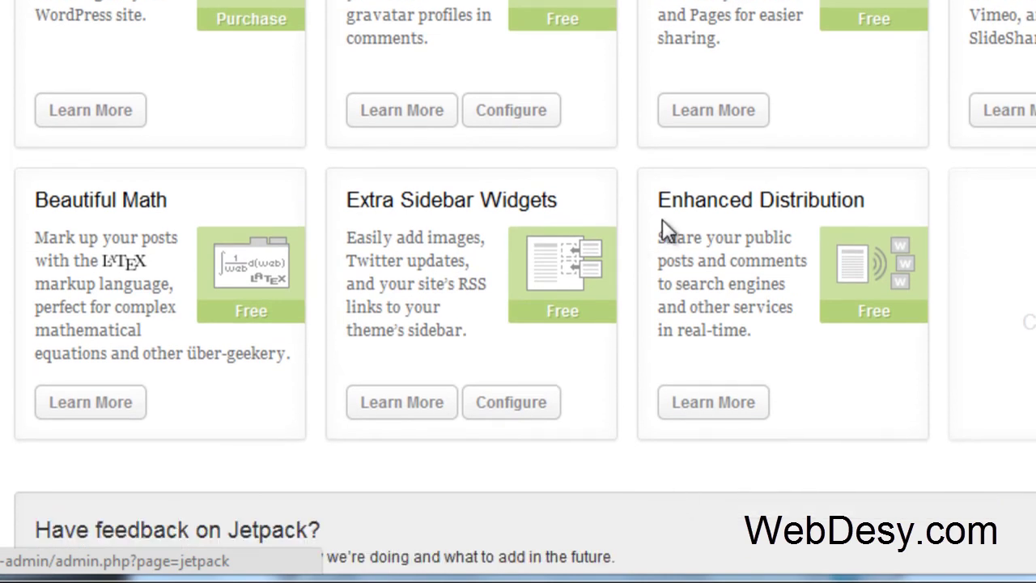
Open the Enhanced Distribution Learn More panel and scroll back to the page top.
left_click(760, 402)
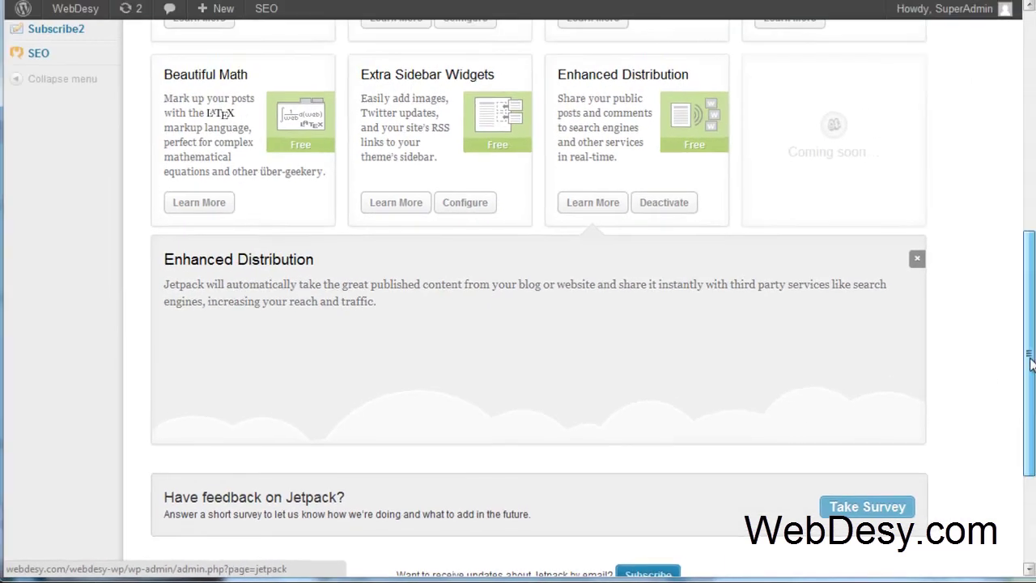
left_click_drag(1028, 358, 1030, 139)
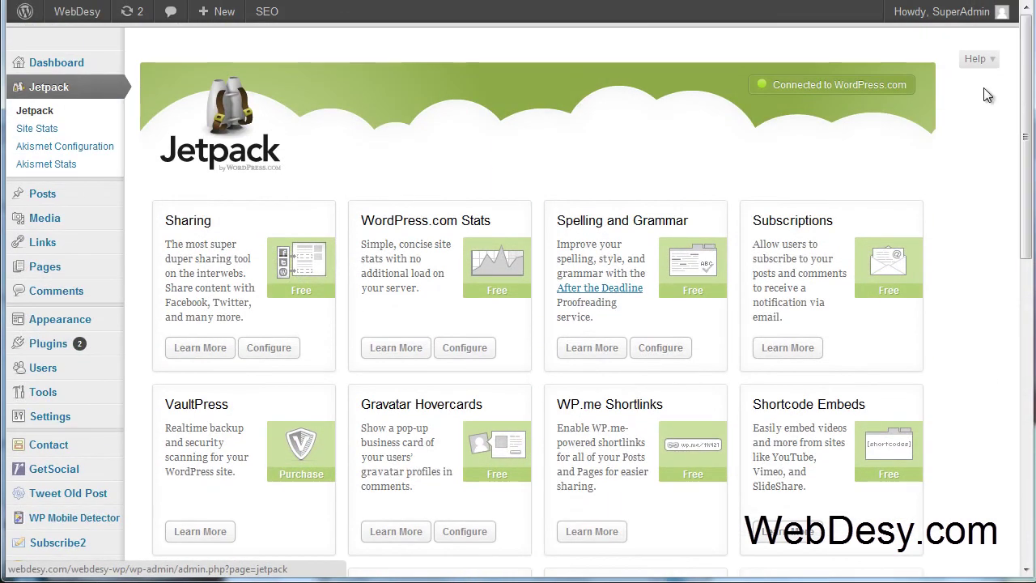